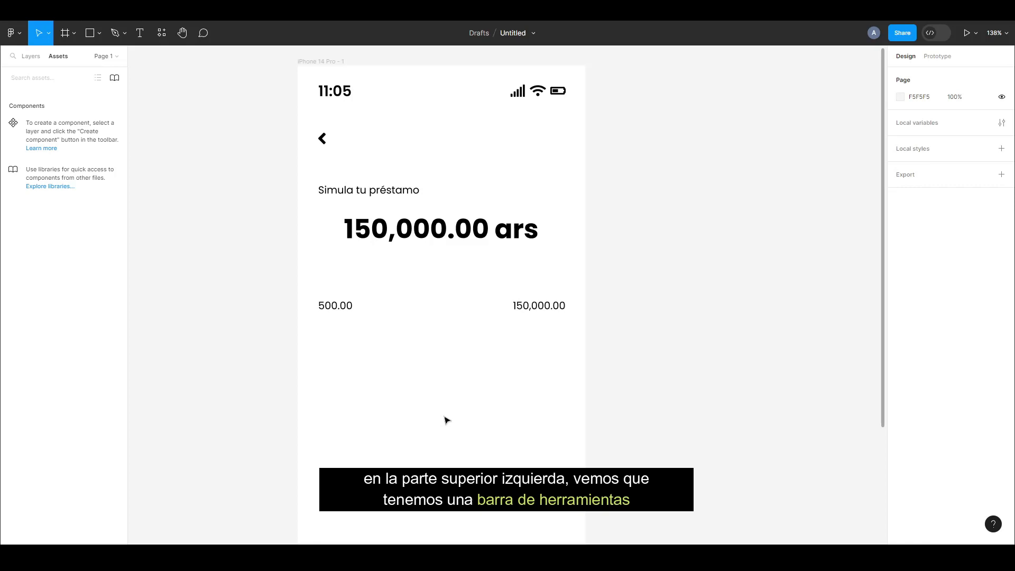
# Draw a rectangle about 338 × 23 between the 150,000.00 ars amount and the limit labels, aligned with the labels' outer edges
pyautogui.click(100, 34)
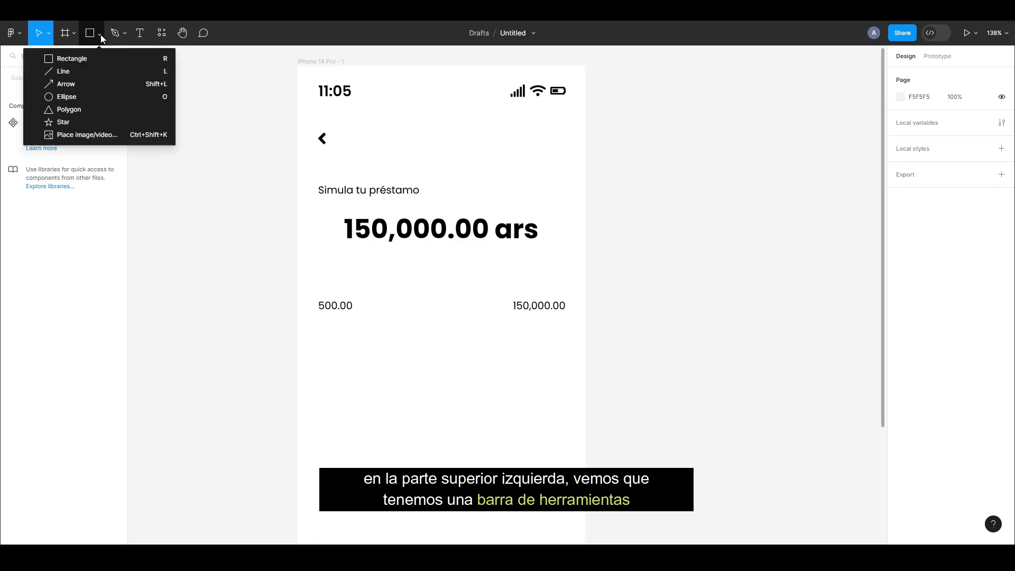
pyautogui.click(117, 59)
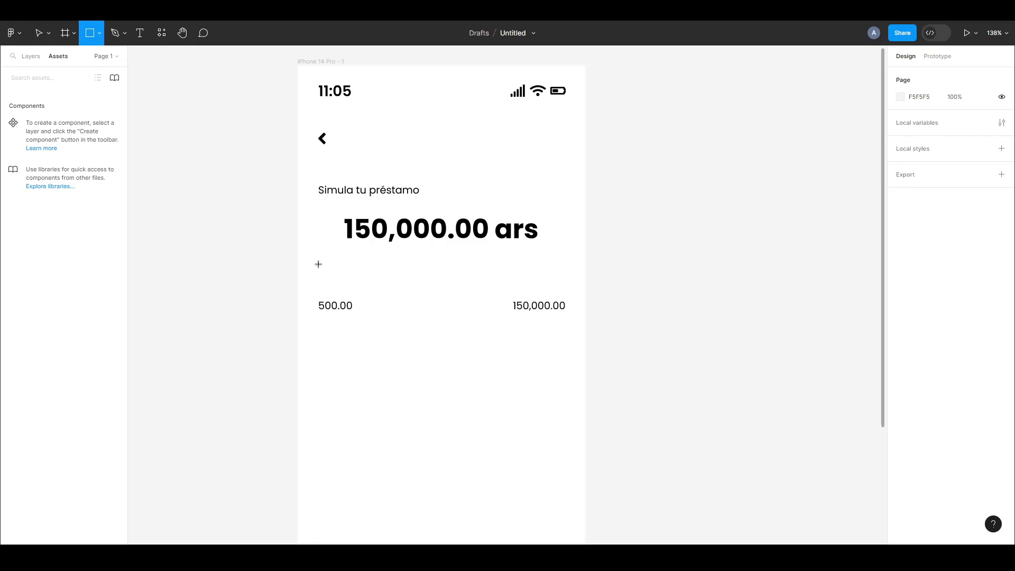
pyautogui.moveTo(318, 258); pyautogui.dragTo(568, 277)
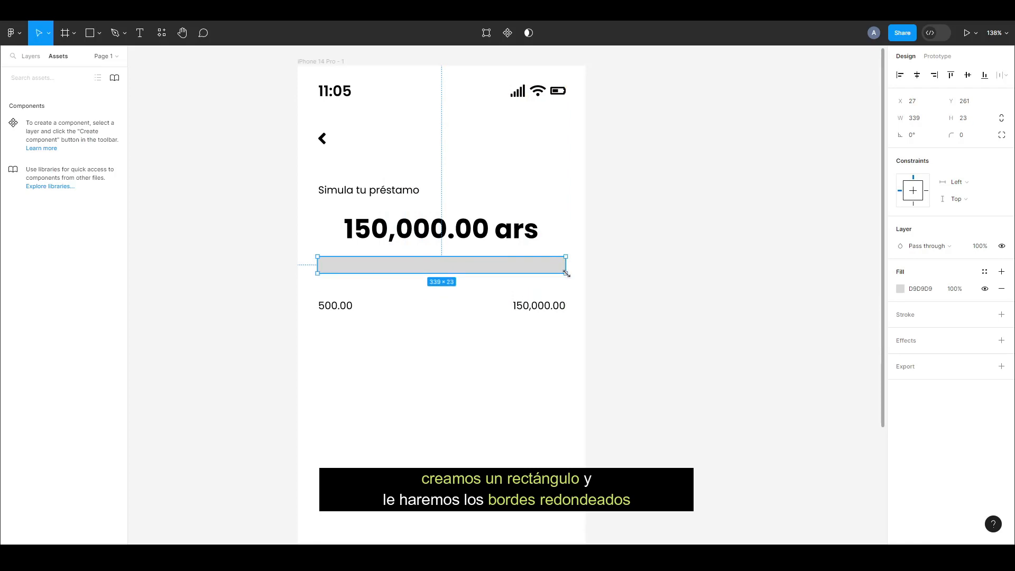
pyautogui.moveTo(315, 264); pyautogui.dragTo(318, 264)
pyautogui.moveTo(484, 265); pyautogui.dragTo(487, 271)
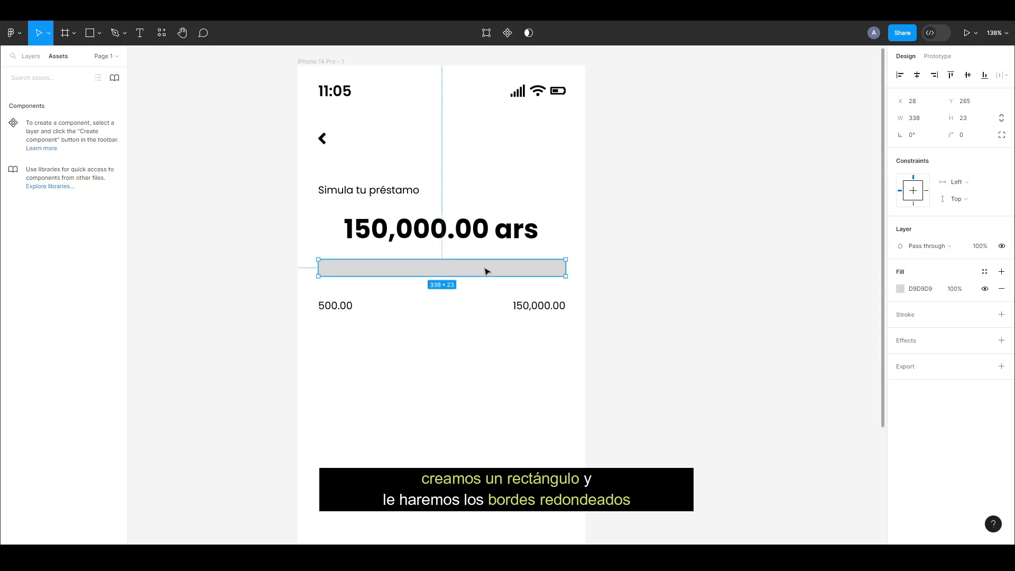
# Round the rectangle's corners with a radius of 50
pyautogui.click(955, 134)
pyautogui.write('5')
pyautogui.click(664, 272)
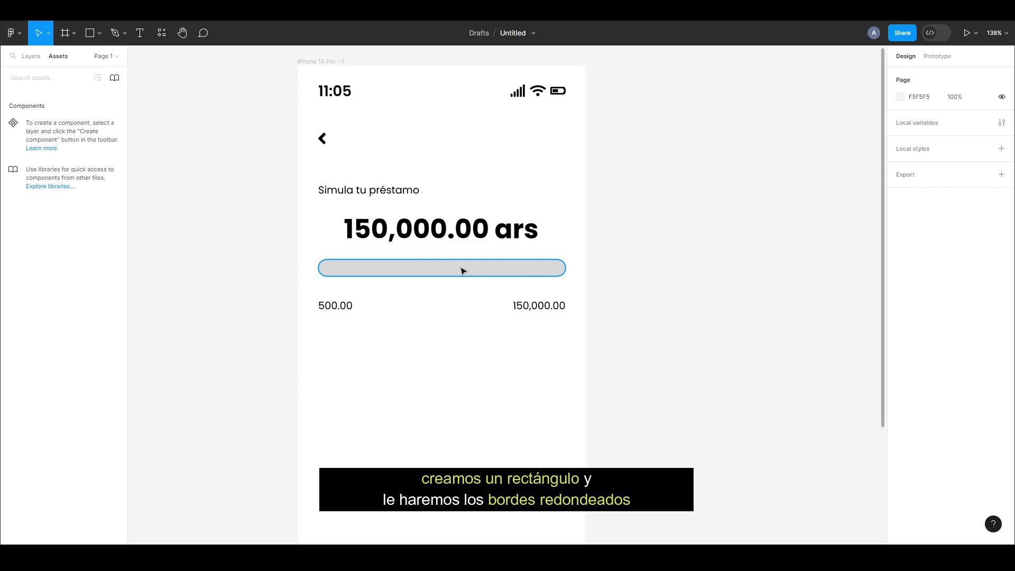
# Duplicate the rounded bar and narrow the copy into a 23 × 23 circle at the bar's left end
pyautogui.scroll(5, 462, 270)
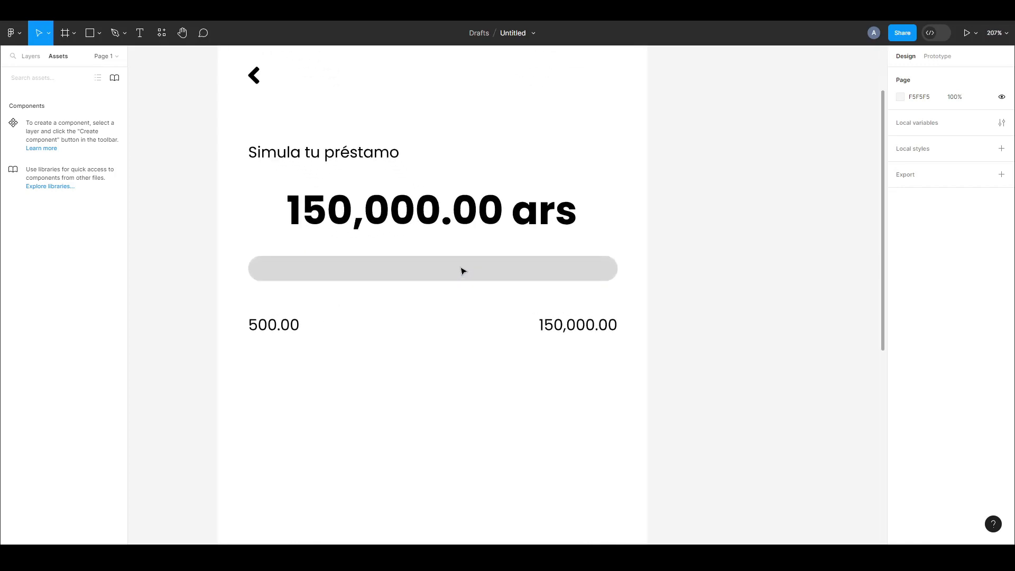
pyautogui.click(462, 271)
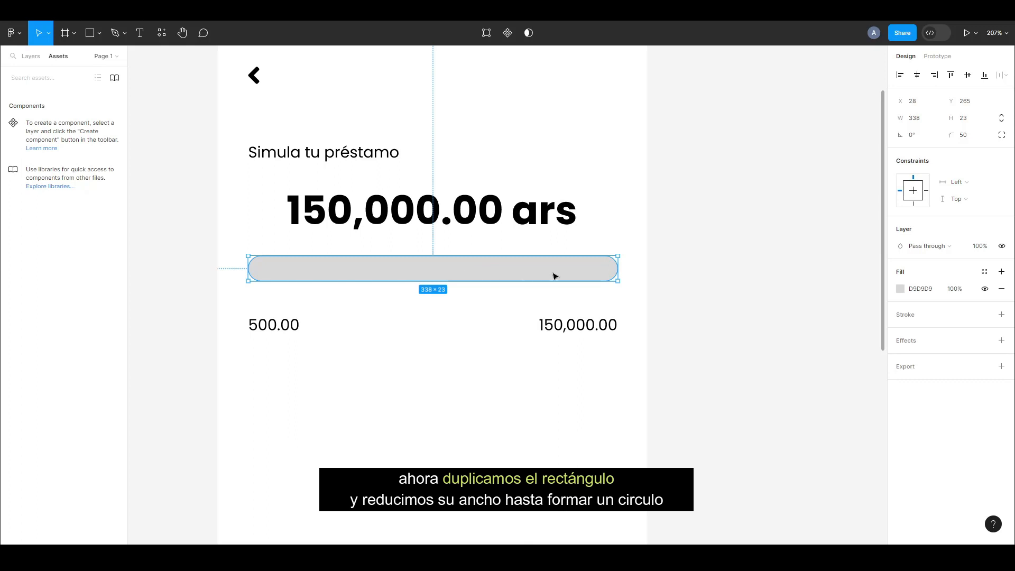
pyautogui.hotkey('ctrl', 'd')
pyautogui.moveTo(617, 271); pyautogui.dragTo(274, 267)
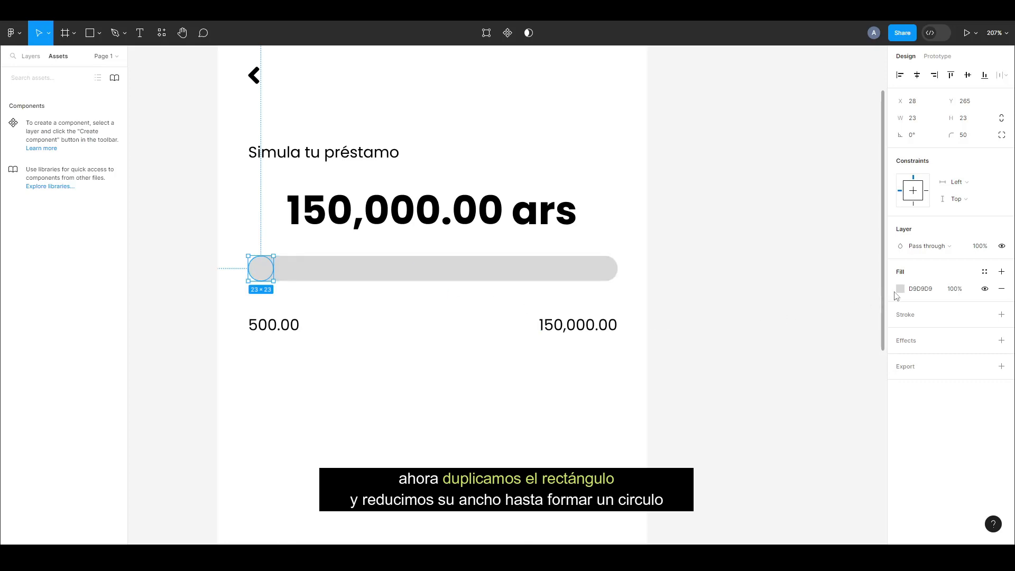
# Fill the circle with blue 0075FF
pyautogui.click(898, 290)
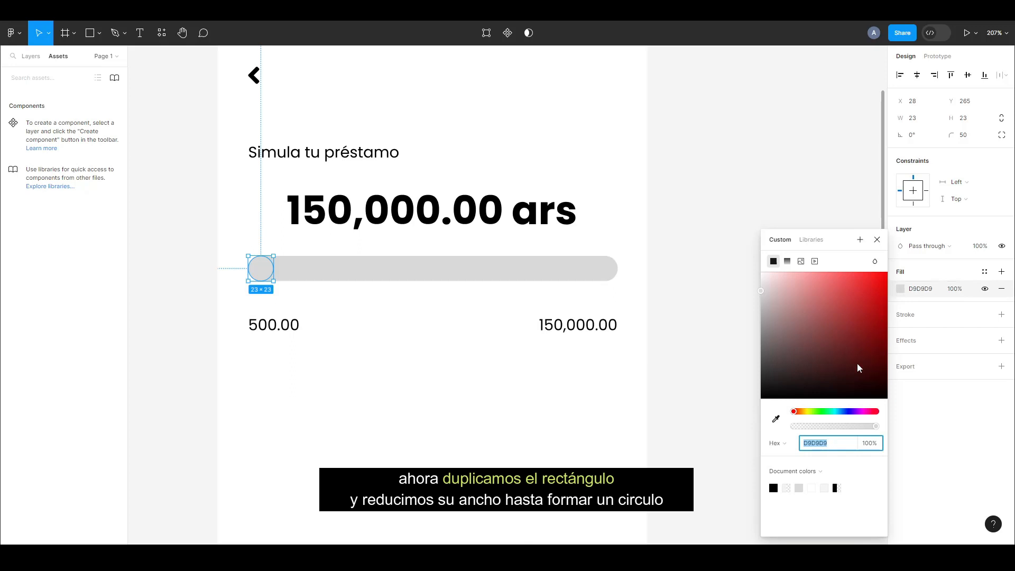
pyautogui.click(844, 413)
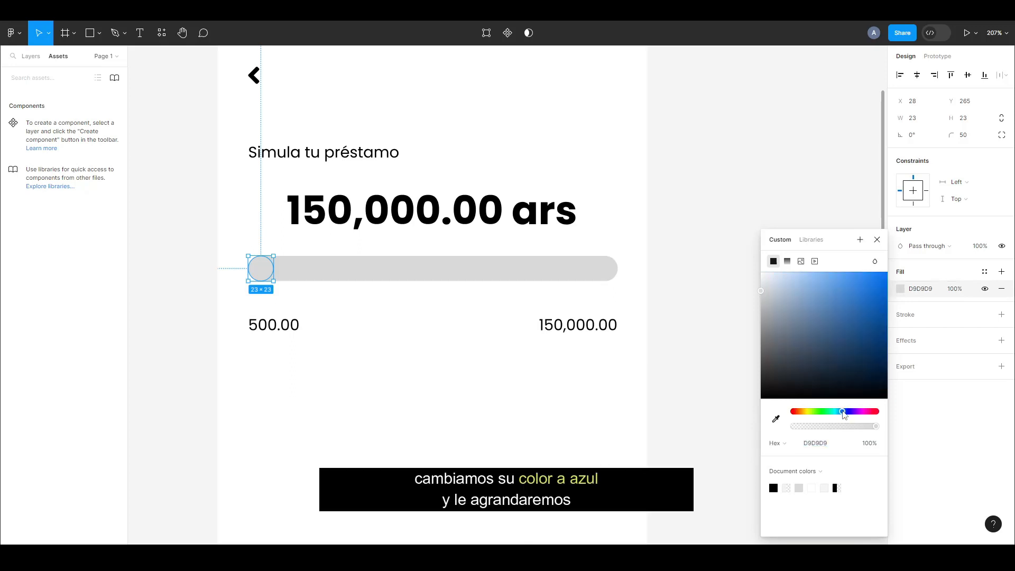
pyautogui.moveTo(847, 324); pyautogui.dragTo(893, 274)
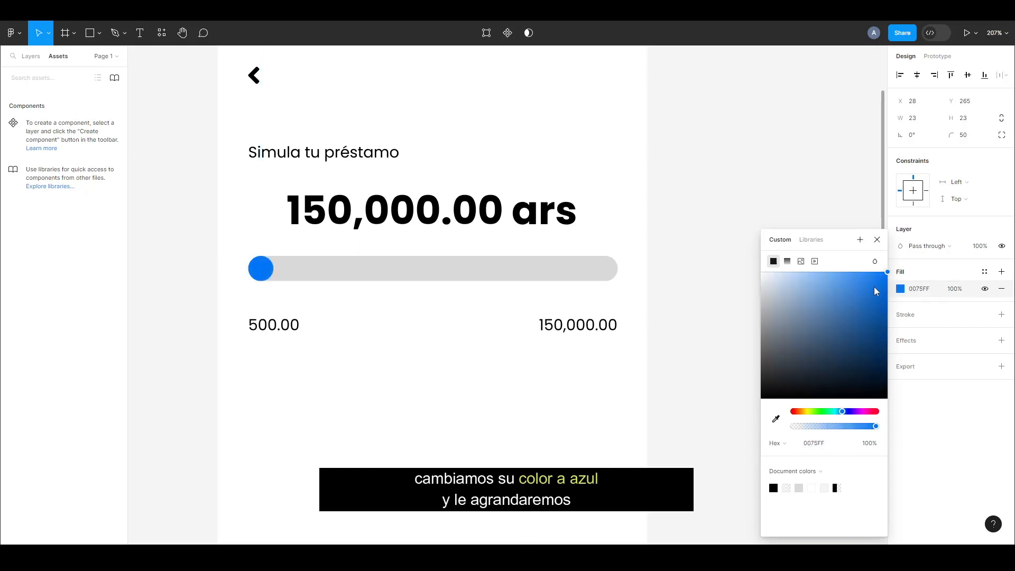
pyautogui.click(877, 240)
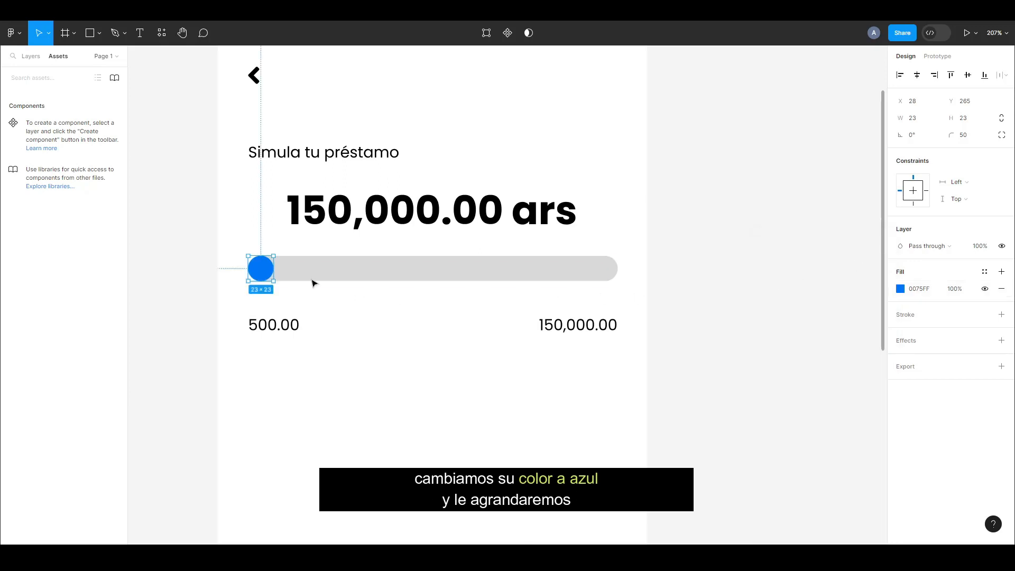
# Enlarge the circle around its centre to 29 × 29 and add a drop shadow effect
pyautogui.moveTo(272, 255); pyautogui.dragTo(277, 254)
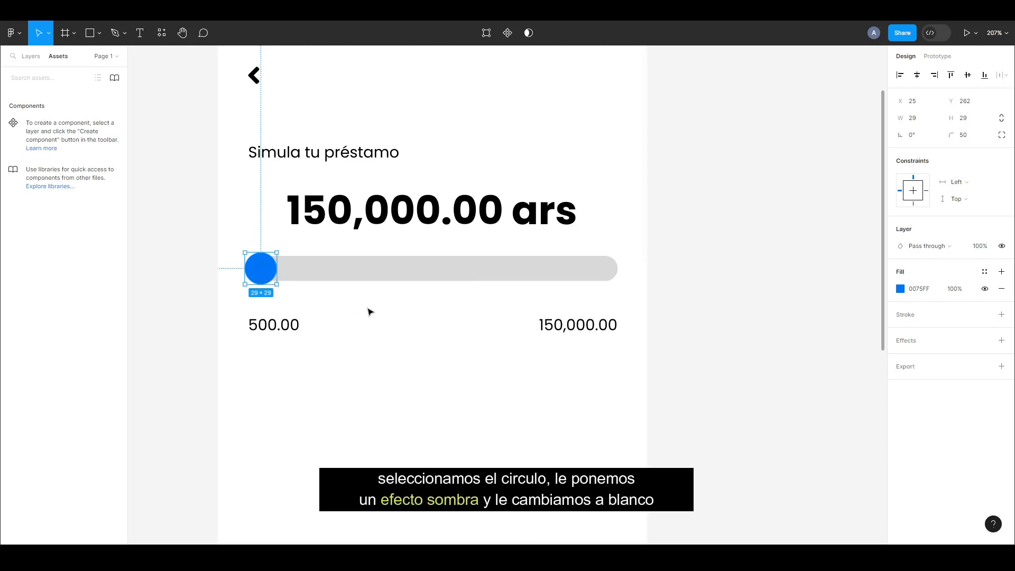
pyautogui.click(912, 347)
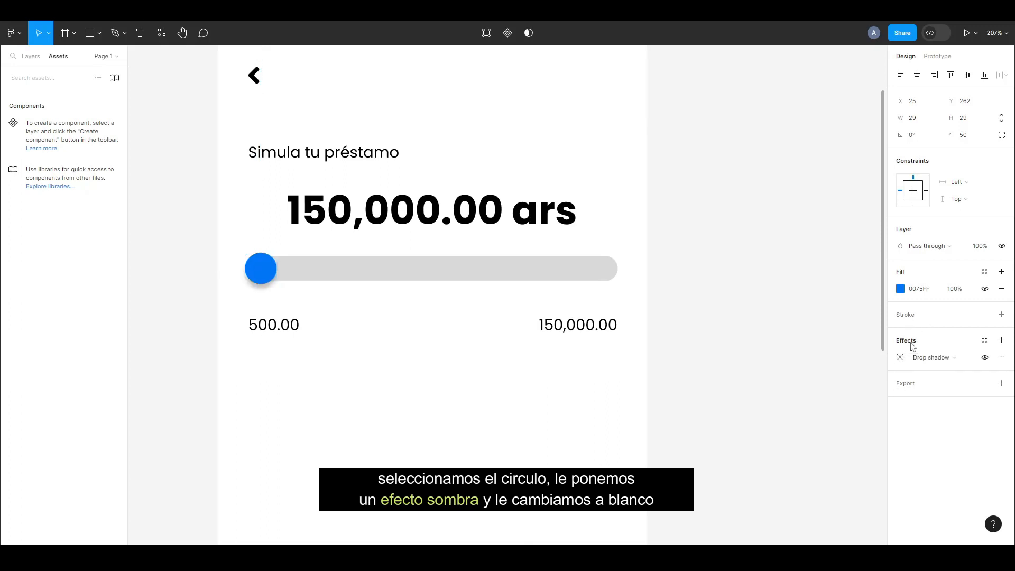
# Change the circle's fill colour to white FFFFFF
pyautogui.click(900, 291)
pyautogui.moveTo(788, 287); pyautogui.dragTo(748, 267)
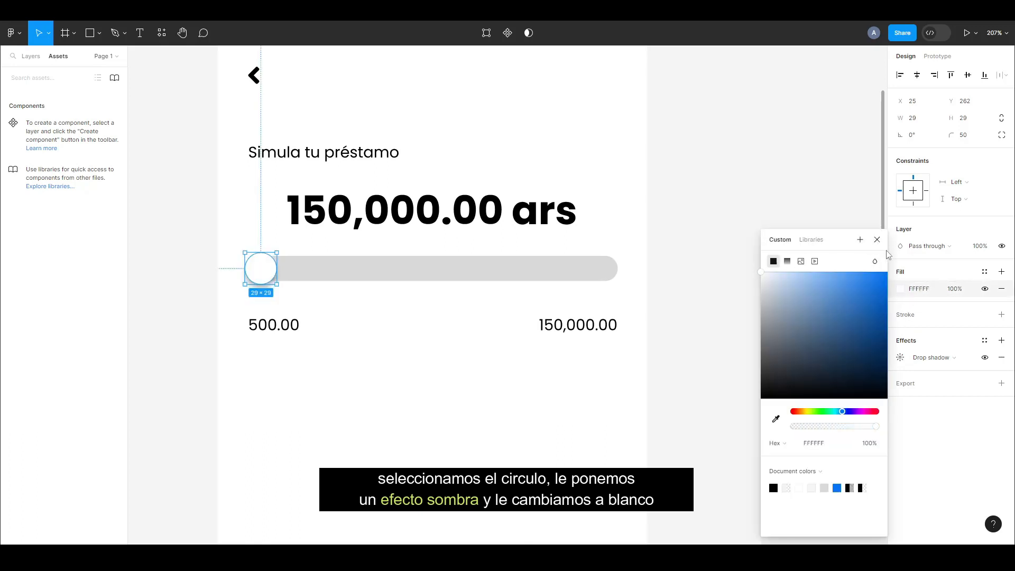
pyautogui.click(877, 239)
pyautogui.click(683, 288)
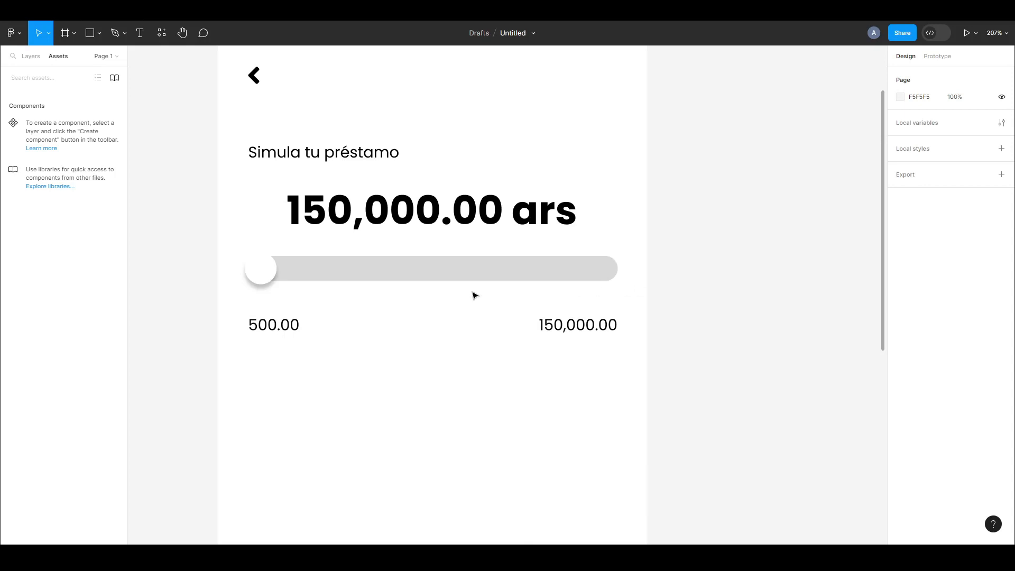
# Group the white circle with the grey bar and place a copy of the group straight below the 500.00 and 150,000.00 labels
pyautogui.click(269, 273)
pyautogui.keyDown('shift'); pyautogui.click(313, 276); pyautogui.keyUp('shift')
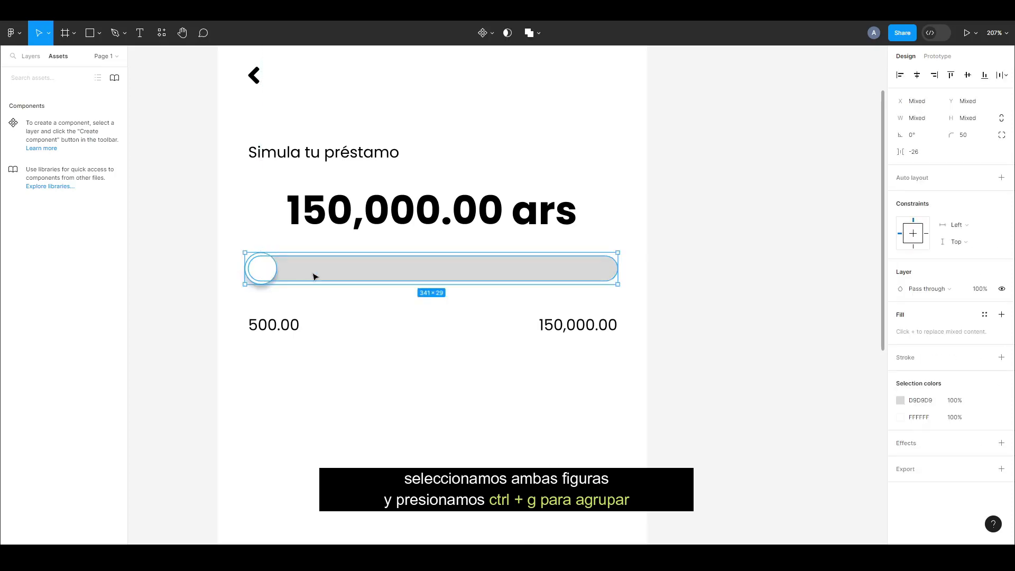
pyautogui.hotkey('ctrl', 'g')
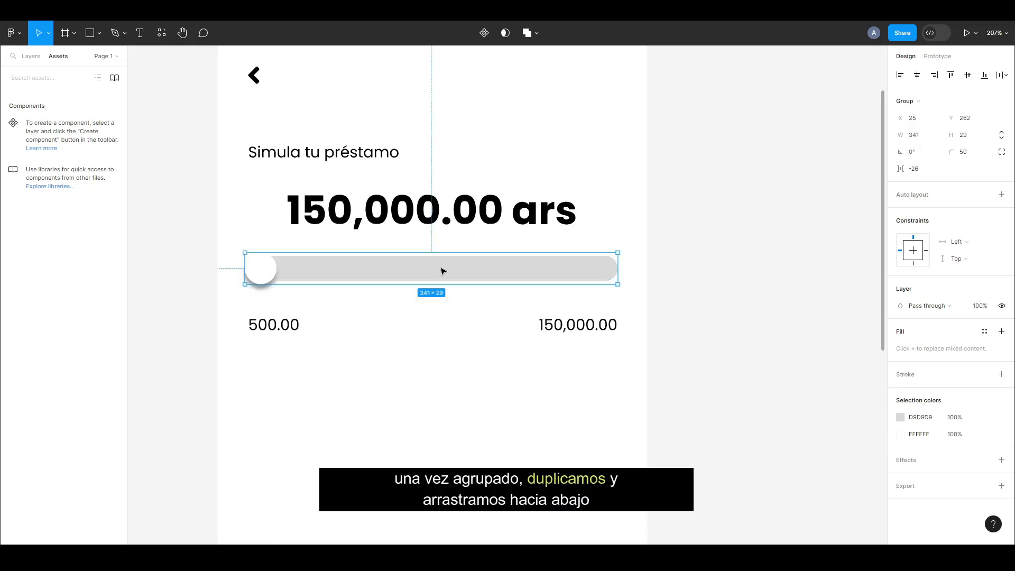
pyautogui.moveTo(488, 276); pyautogui.dragTo(471, 384)
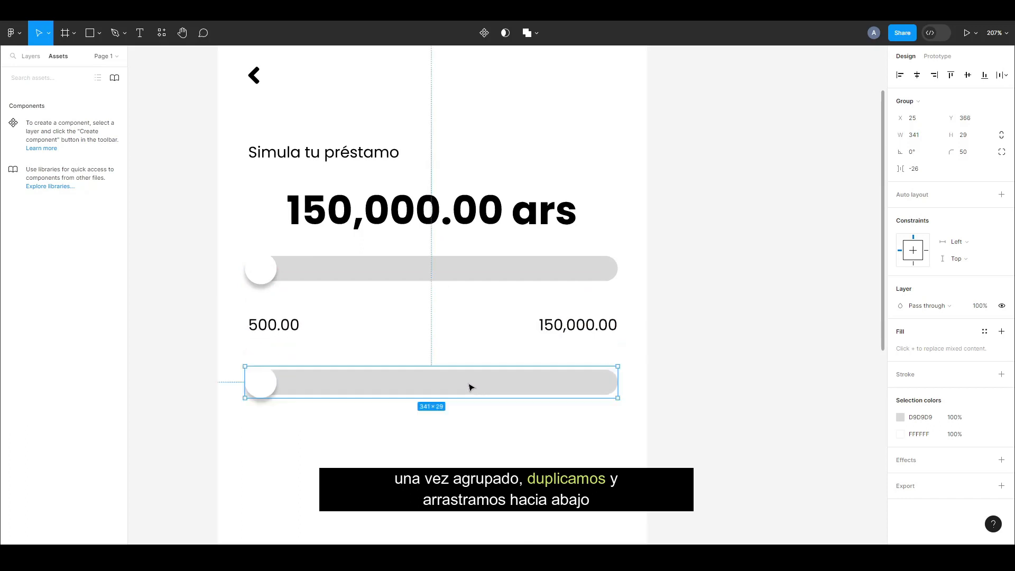
pyautogui.click(471, 351)
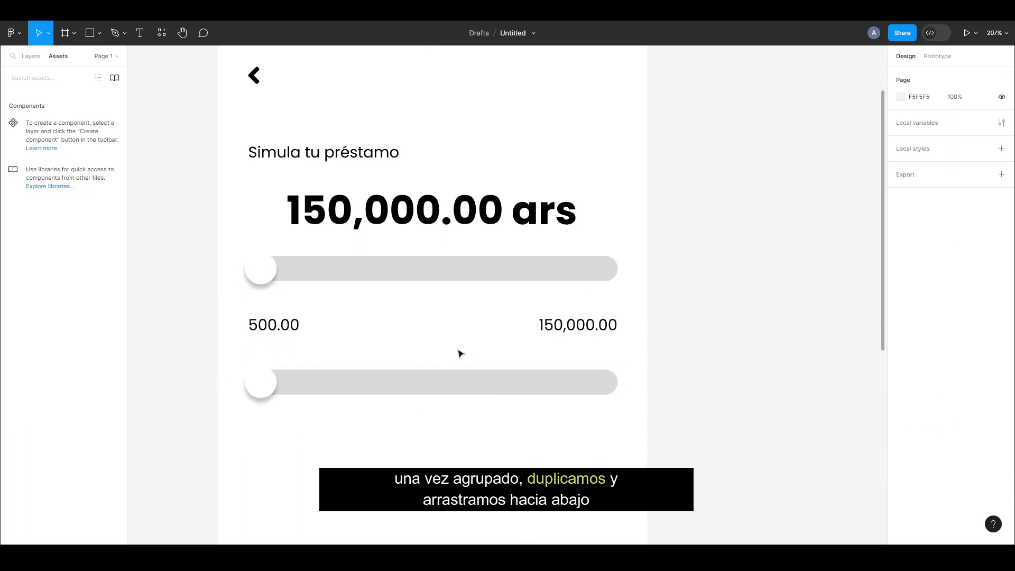
# Move the white circle in the lower slider copy to the right end of its bar
pyautogui.click(268, 380)
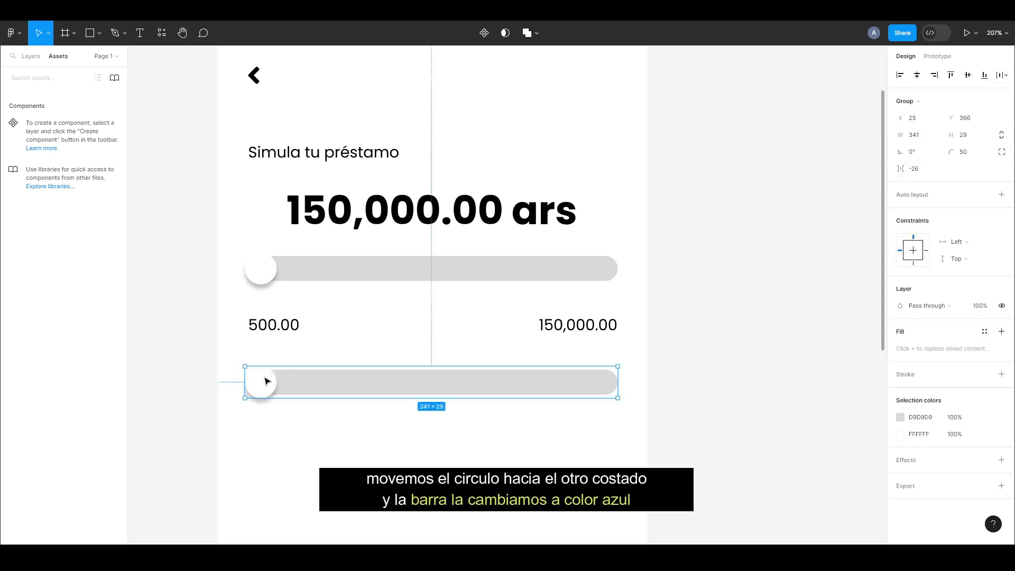
pyautogui.doubleClick(263, 386)
pyautogui.moveTo(262, 390); pyautogui.dragTo(608, 413)
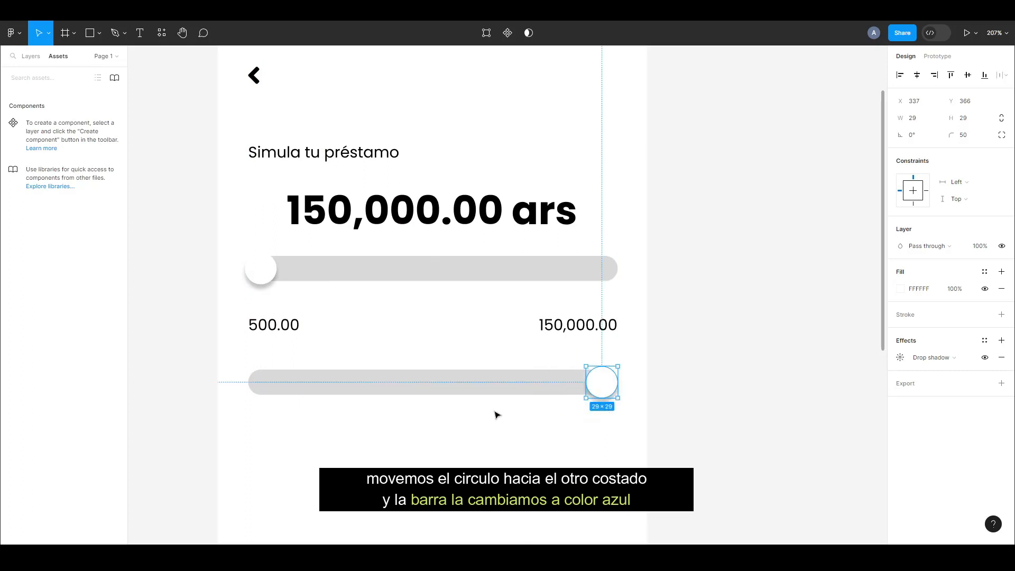
# Fill the lower slider's bar with blue 00A3FF
pyautogui.click(492, 380)
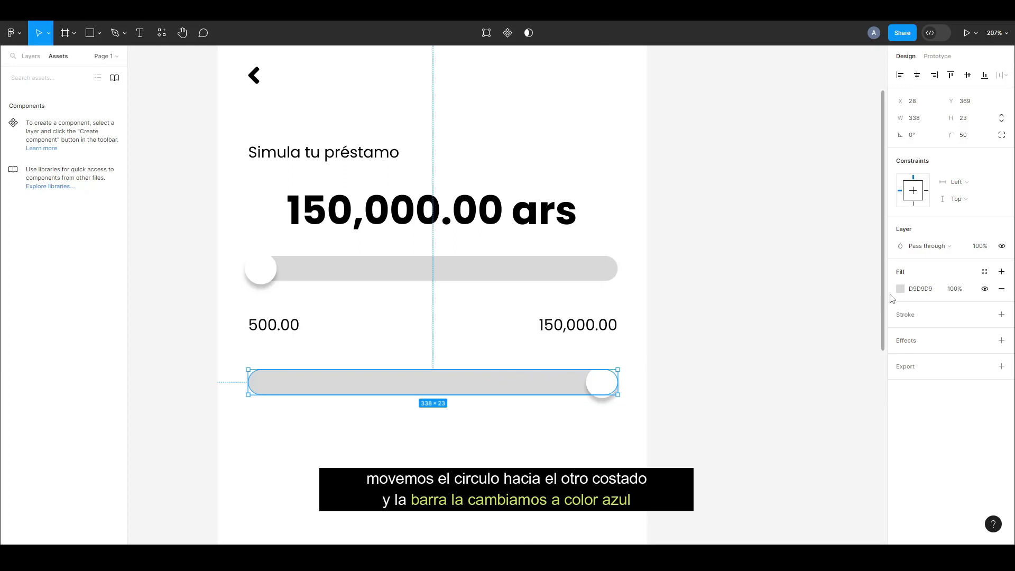
pyautogui.click(900, 288)
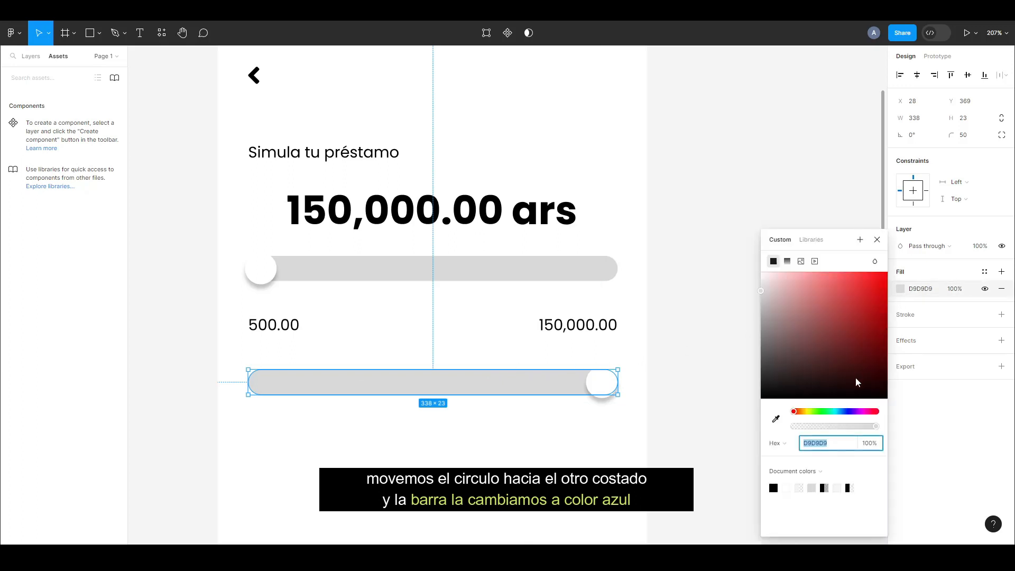
pyautogui.click(838, 412)
pyautogui.moveTo(840, 412); pyautogui.dragTo(841, 412)
pyautogui.moveTo(842, 307); pyautogui.dragTo(901, 266)
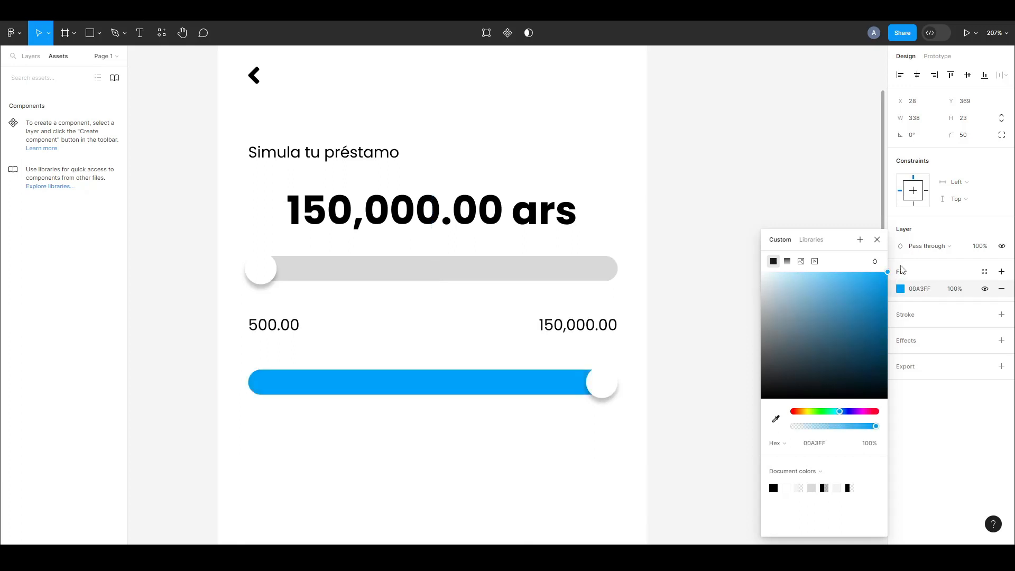
pyautogui.click(877, 239)
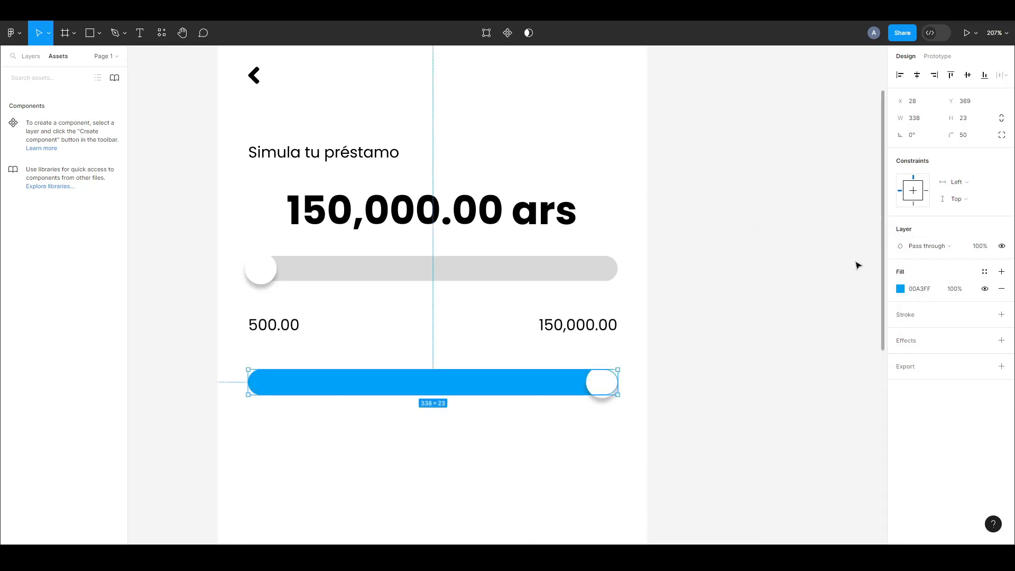
pyautogui.click(721, 331)
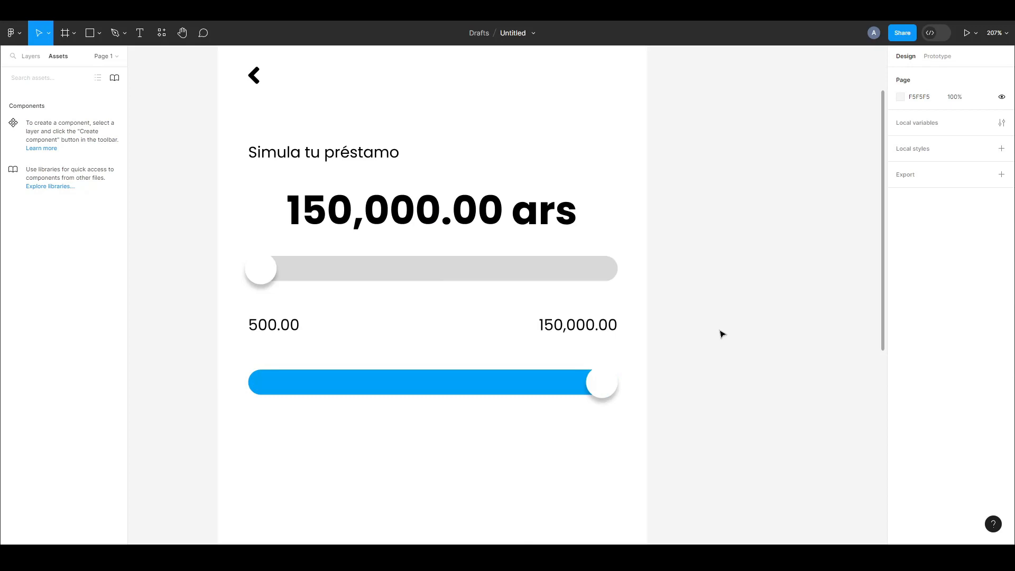
# Create a component set from the grey and blue slider groups and move it outside the iPhone frame, to its right
pyautogui.click(346, 278)
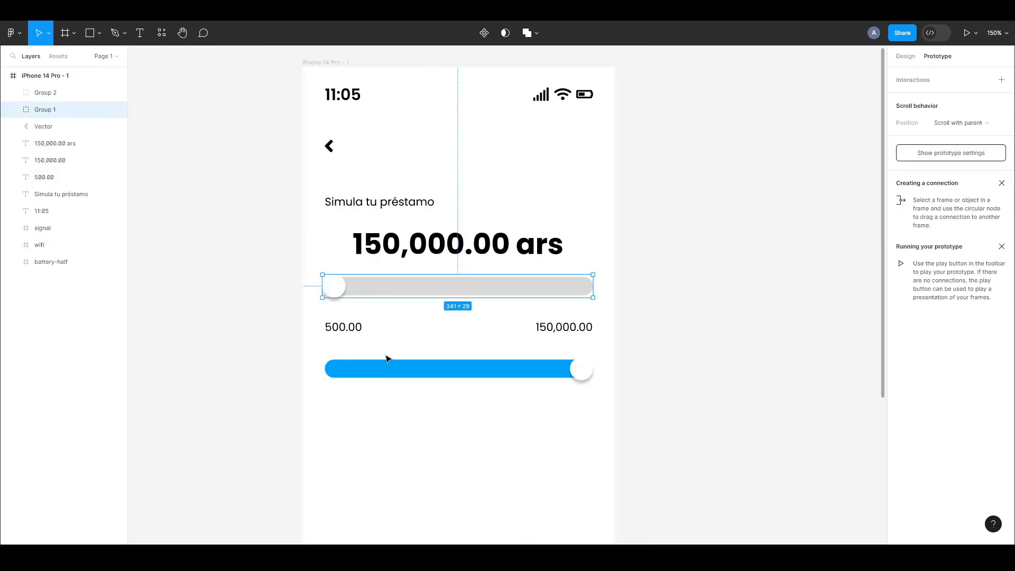
pyautogui.keyDown('shift'); pyautogui.click(385, 368); pyautogui.keyUp('shift')
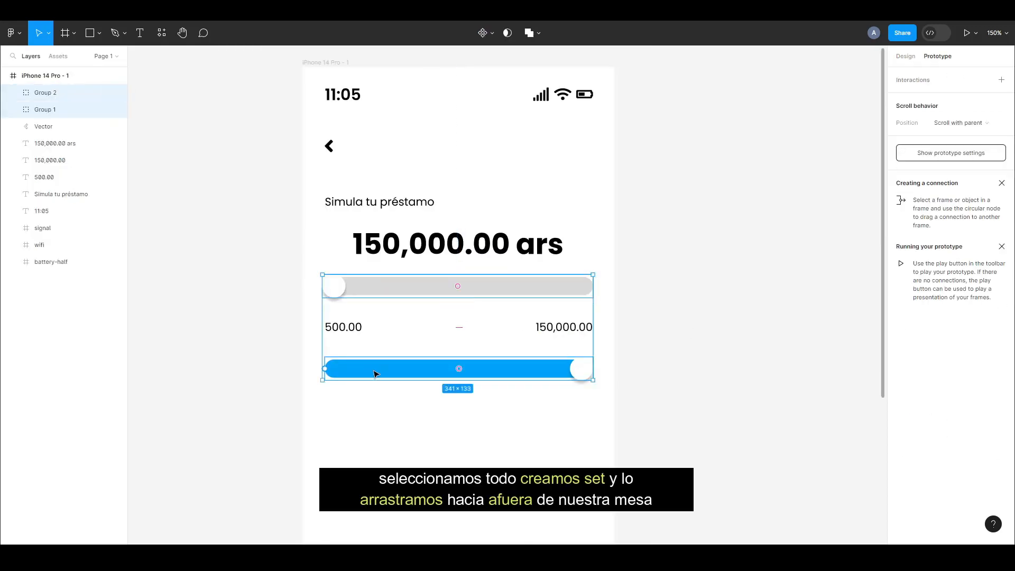
pyautogui.click(491, 36)
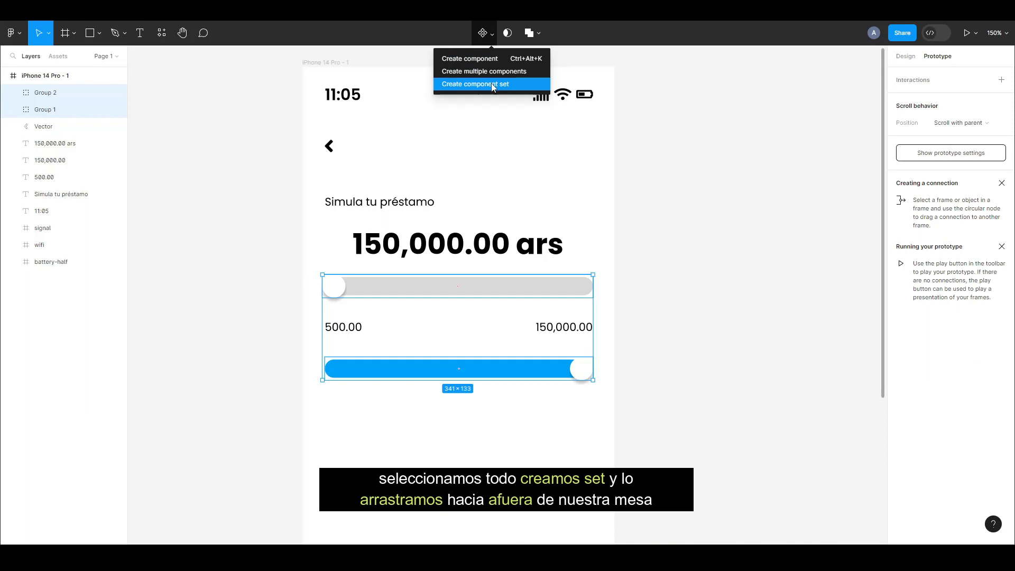
pyautogui.click(492, 86)
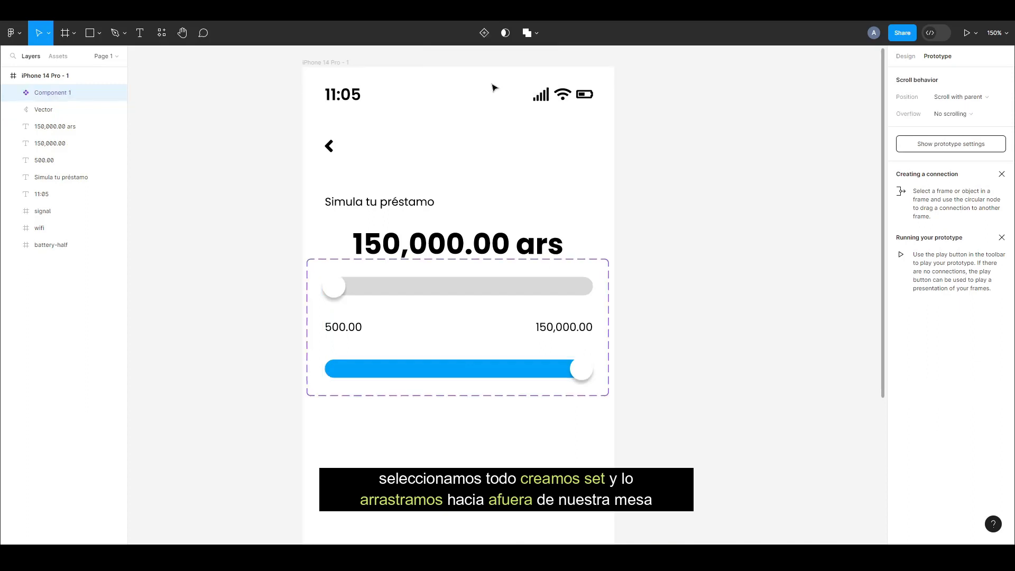
pyautogui.scroll(-5, 370, 294)
pyautogui.moveTo(351, 293); pyautogui.dragTo(569, 291)
pyautogui.scroll(3, 790, 302)
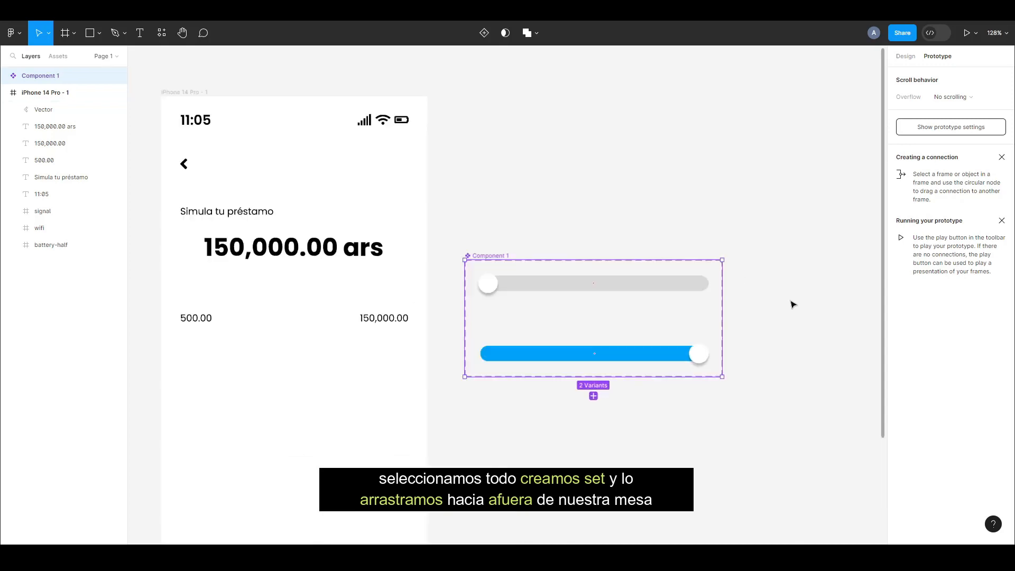
# Connect the grey slider's circle to the Group 2 variant with an On tap, Change to interaction using Smart animate
pyautogui.scroll(4, 792, 304)
pyautogui.doubleClick(374, 277)
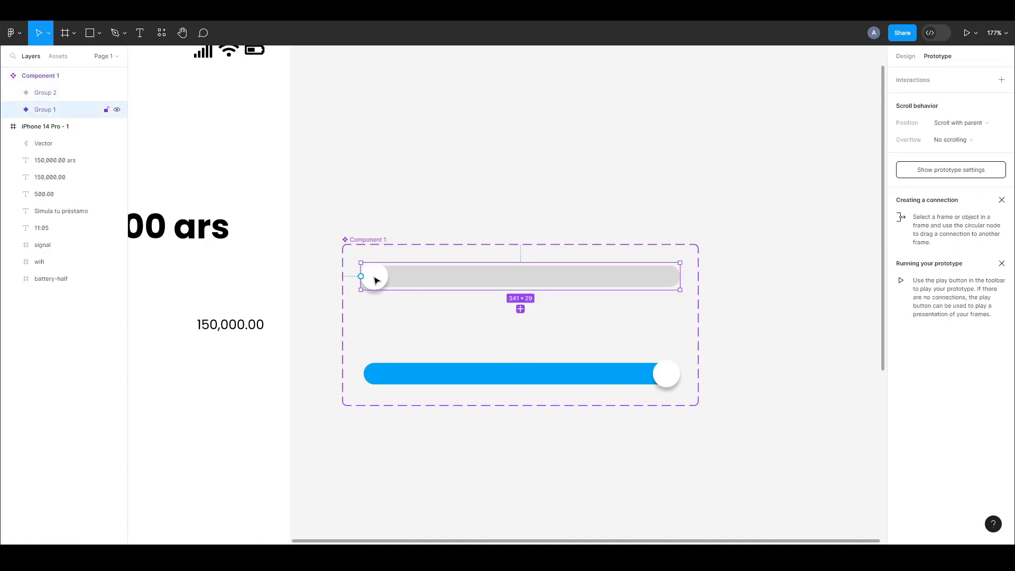
pyautogui.click(380, 279)
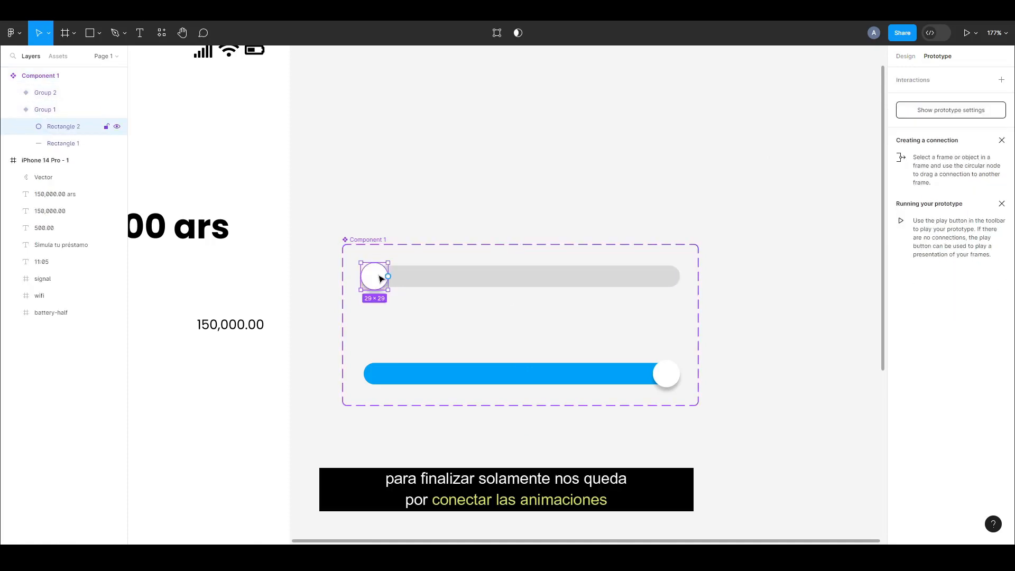
pyautogui.moveTo(388, 276); pyautogui.dragTo(667, 380)
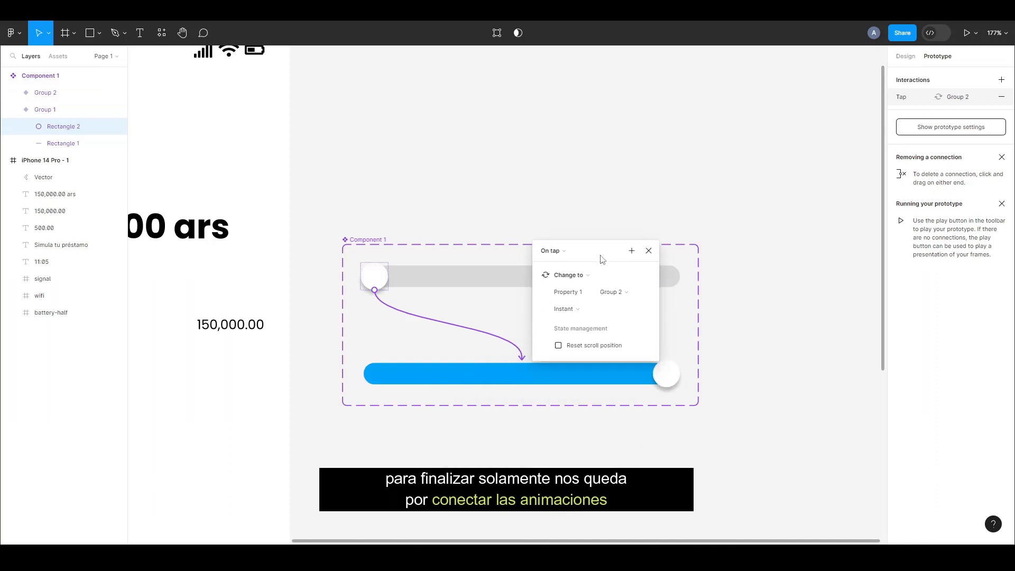
pyautogui.click(566, 311)
pyautogui.click(574, 335)
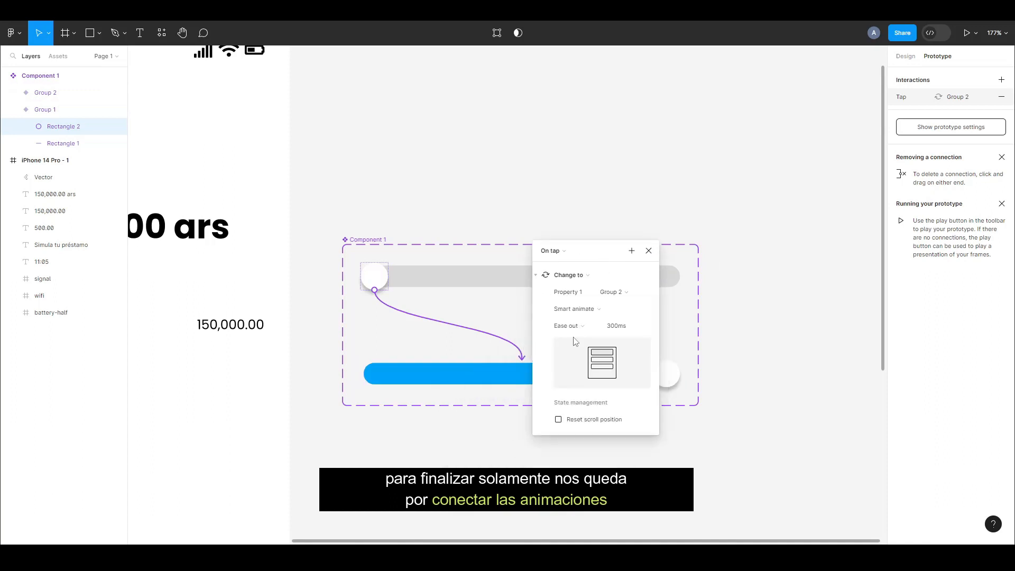
# Connect the blue slider's circle to the Group 1 variant with an On tap, Change to interaction using Smart animate
pyautogui.click(648, 251)
pyautogui.click(665, 374)
pyautogui.doubleClick(664, 379)
pyautogui.moveTo(656, 374); pyautogui.dragTo(403, 277)
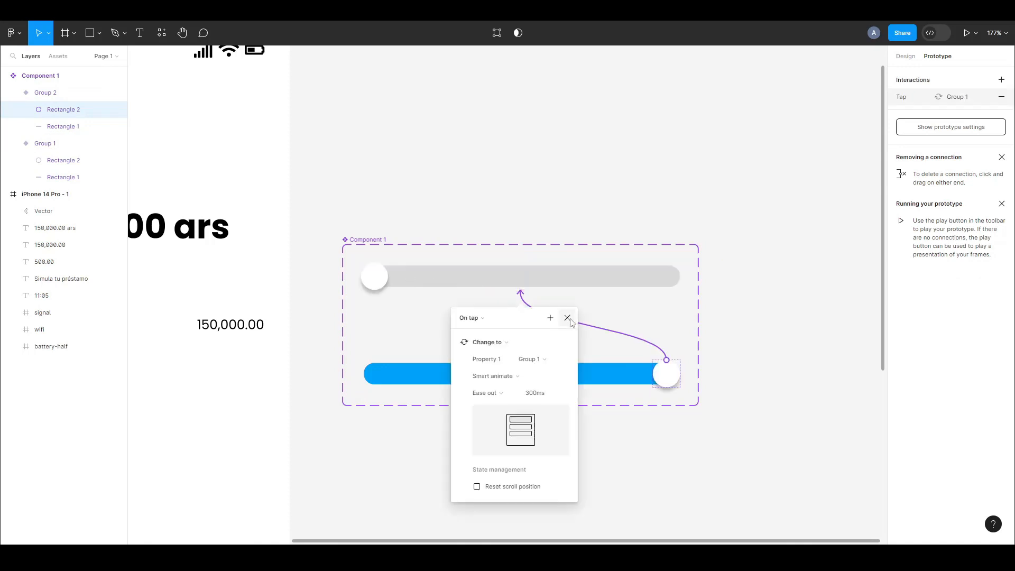
pyautogui.click(568, 318)
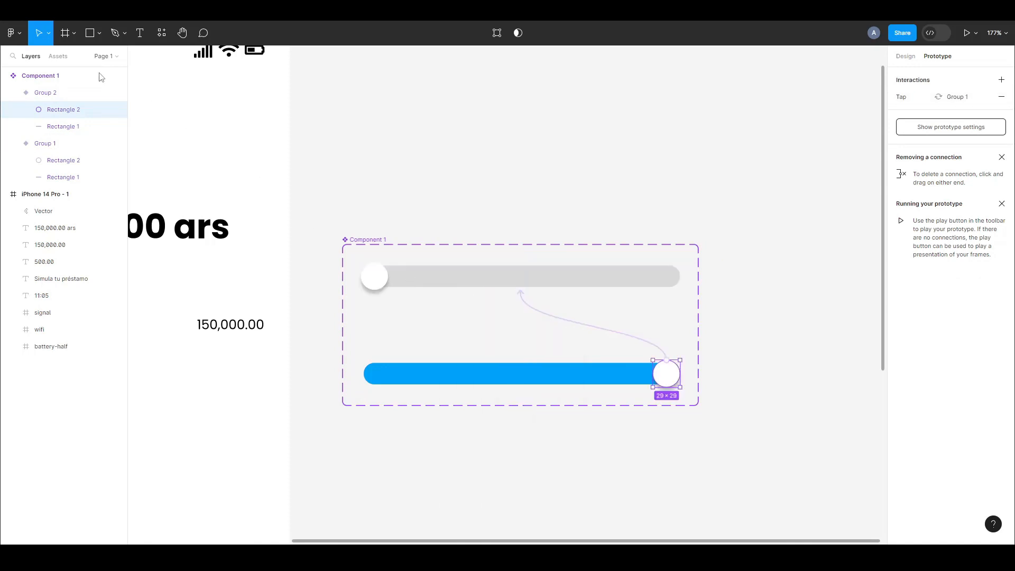
# Place an instance of the slider component between the loan amount and the range labels in the iPhone frame and try it in the prototype preview
pyautogui.click(59, 58)
pyautogui.scroll(-5, 498, 324)
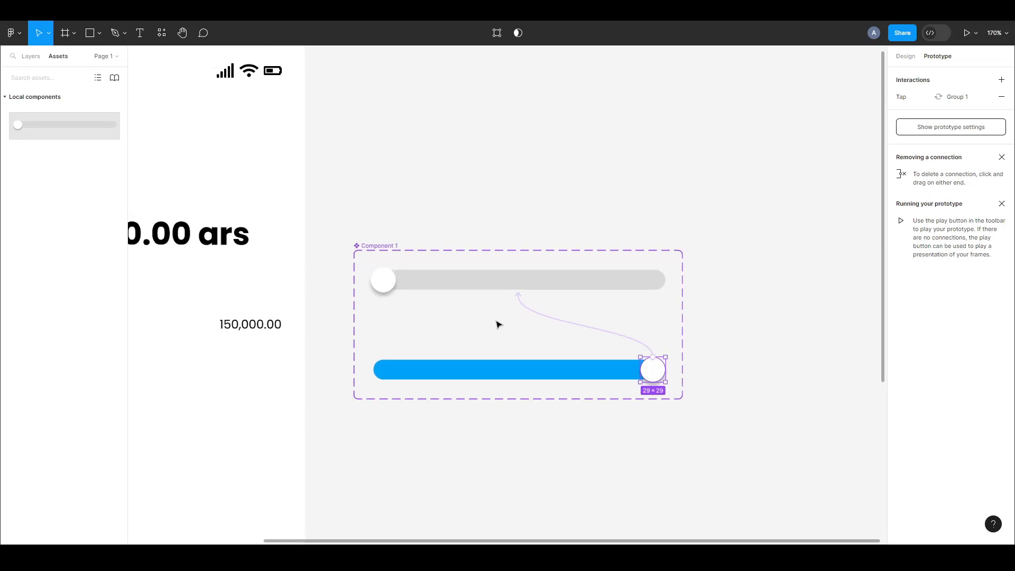
pyautogui.scroll(5, 394, 340)
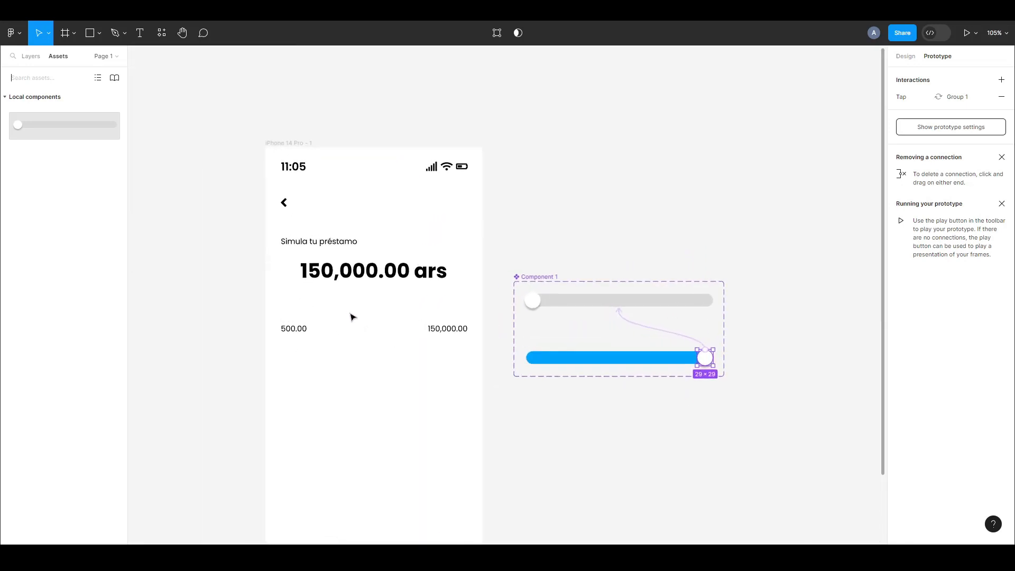
pyautogui.scroll(-1, 364, 335)
pyautogui.moveTo(72, 131); pyautogui.dragTo(336, 294)
pyautogui.click(592, 188)
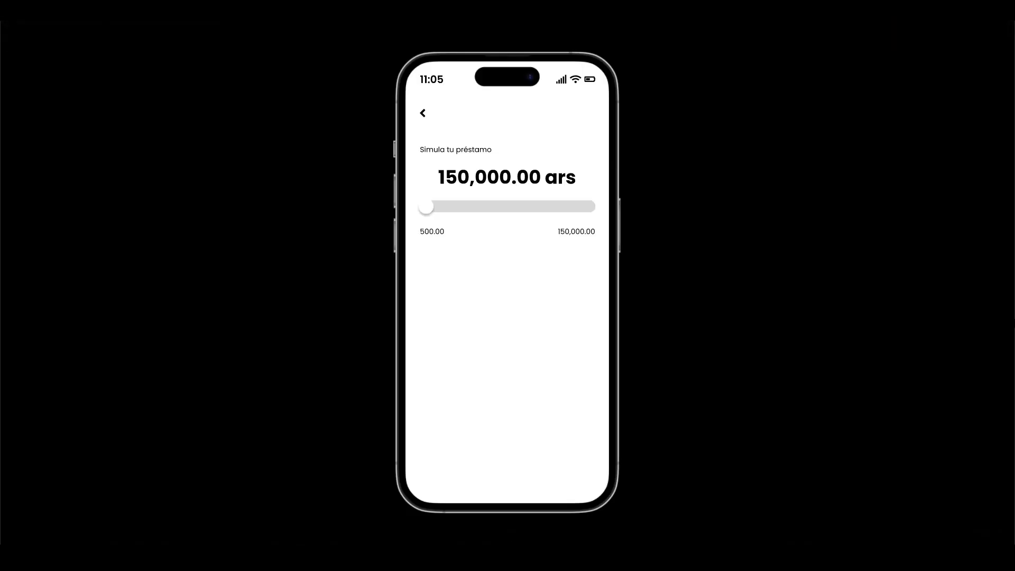
pyautogui.click(540, 206)
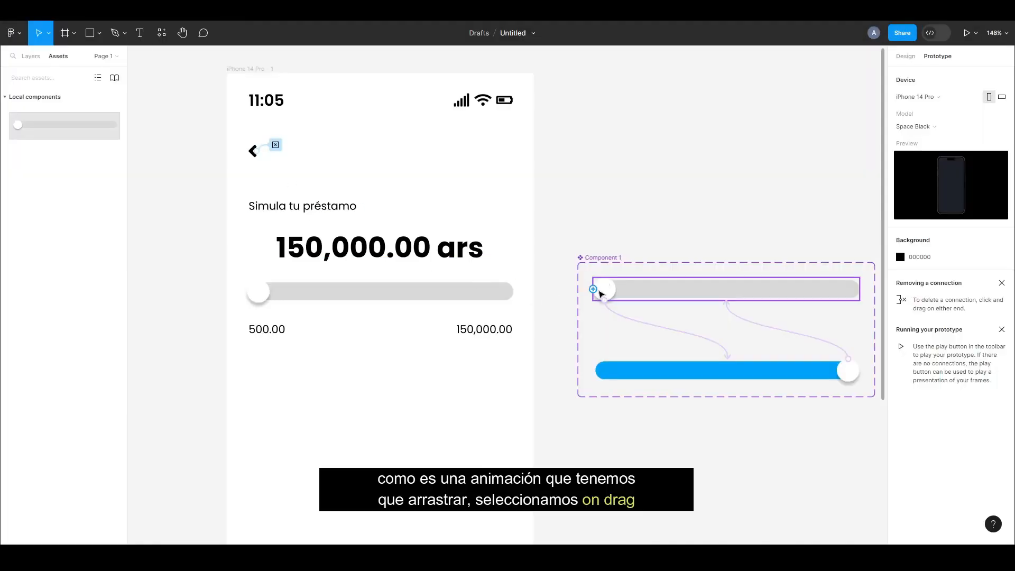
# Delete the slider instance from the iPhone frame
pyautogui.click(502, 300)
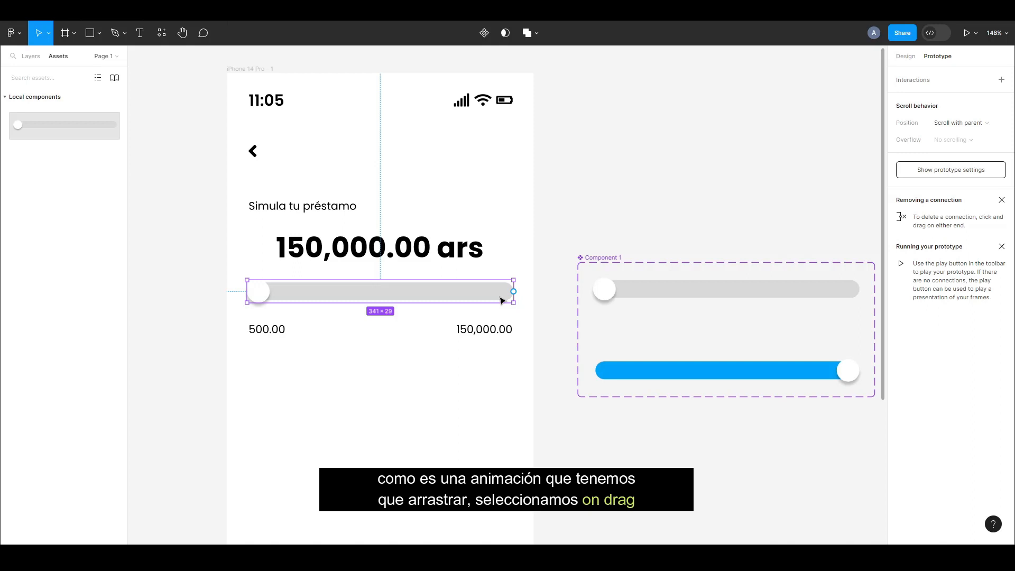
pyautogui.press('Delete')
# Change the trigger of the grey slider circle's interaction to On drag
pyautogui.click(606, 289)
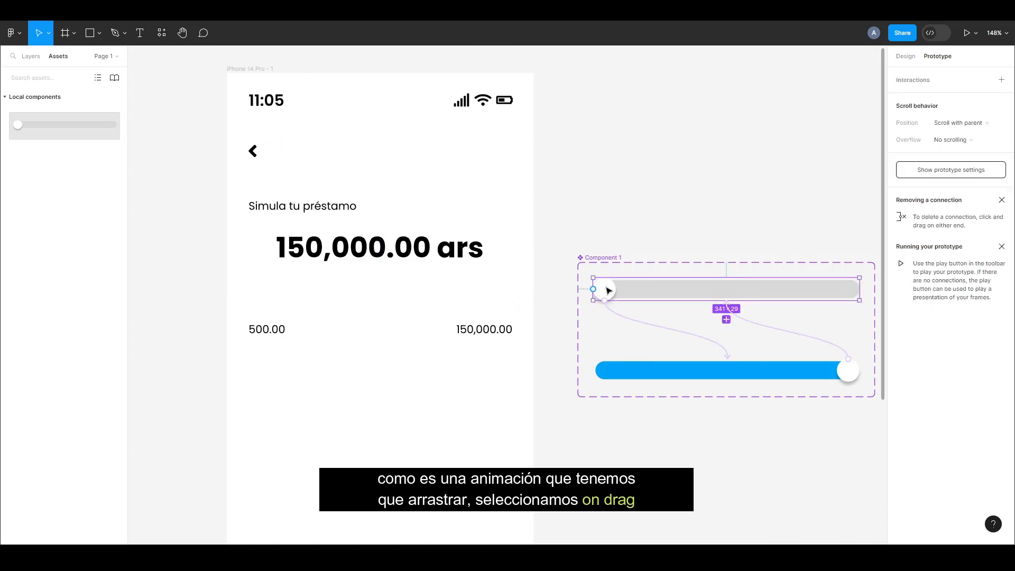
pyautogui.click(609, 289)
pyautogui.click(910, 97)
pyautogui.click(776, 100)
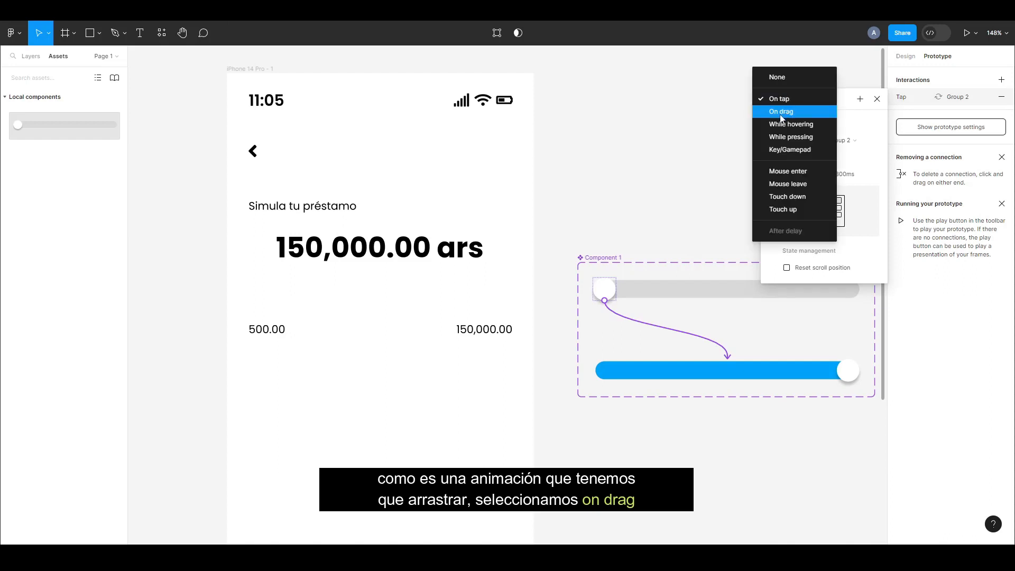
pyautogui.click(779, 112)
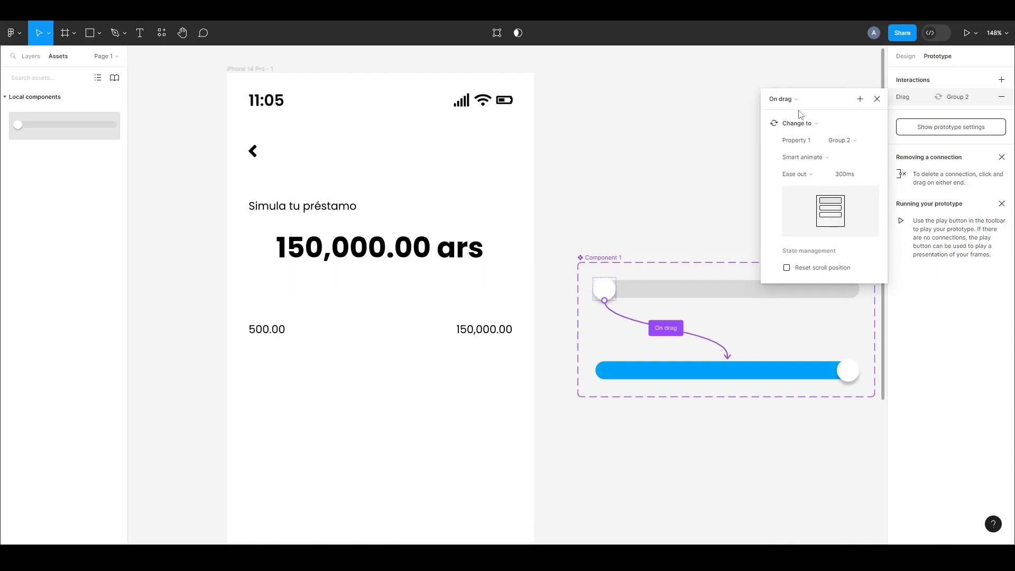
pyautogui.click(877, 100)
# Change the trigger of the blue slider circle's interaction to On drag
pyautogui.click(859, 371)
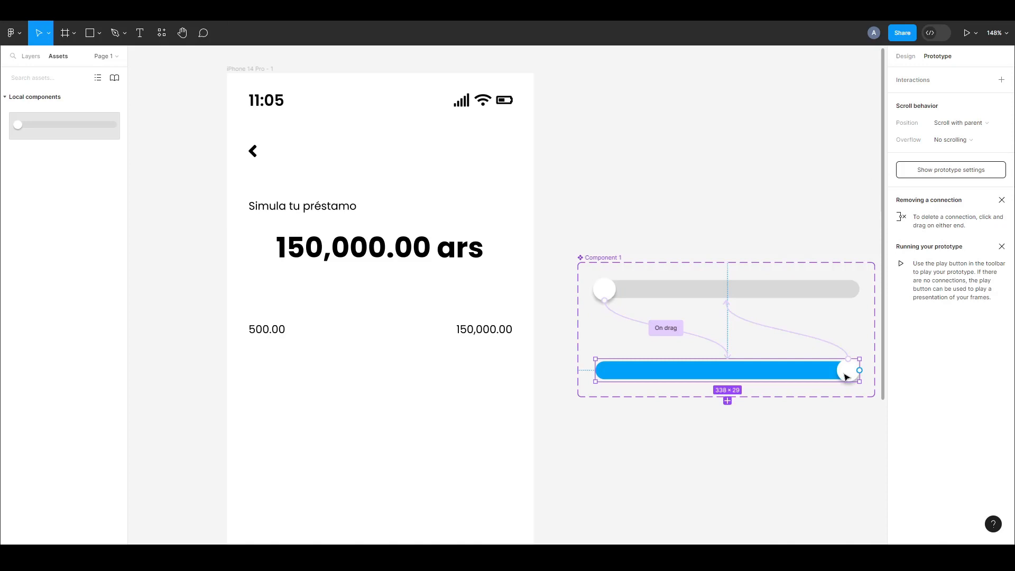
pyautogui.click(844, 376)
pyautogui.click(906, 99)
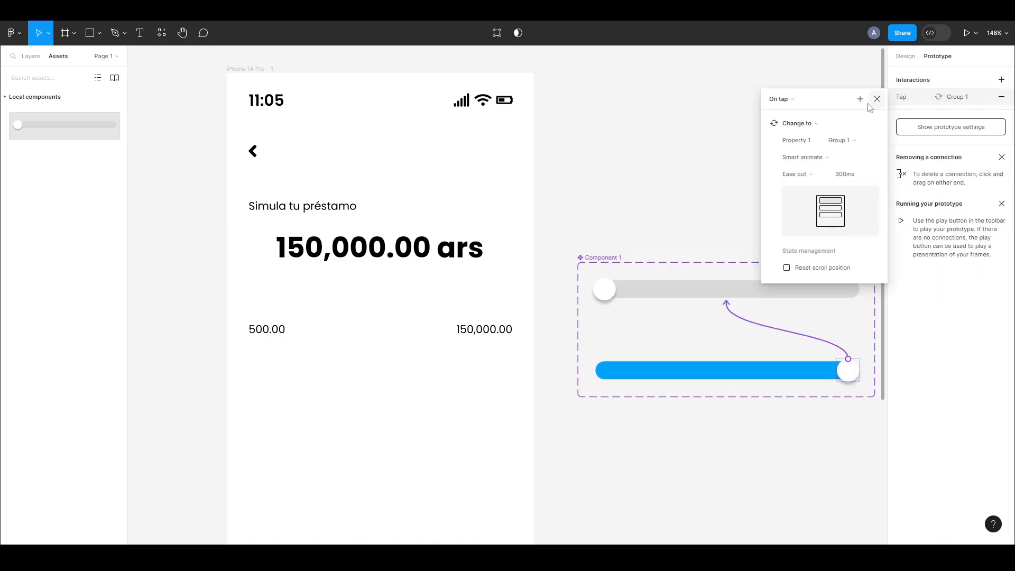
pyautogui.click(800, 104)
pyautogui.click(800, 112)
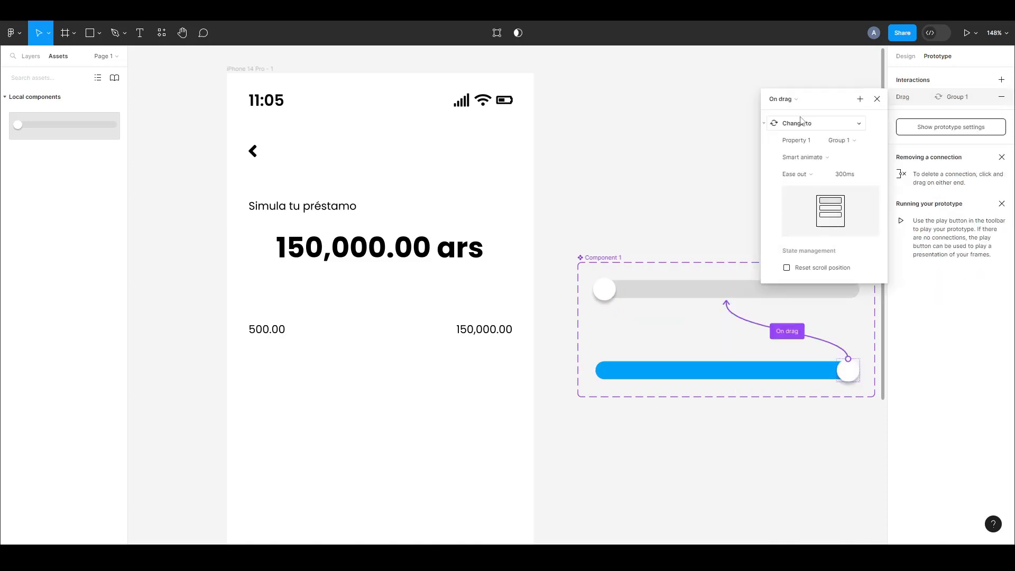
pyautogui.click(876, 99)
# Insert a fresh slider component instance in the iPhone frame, centred below the 150,000.00 ars amount with 15 px spacing
pyautogui.click(618, 194)
pyautogui.moveTo(68, 132); pyautogui.dragTo(412, 293)
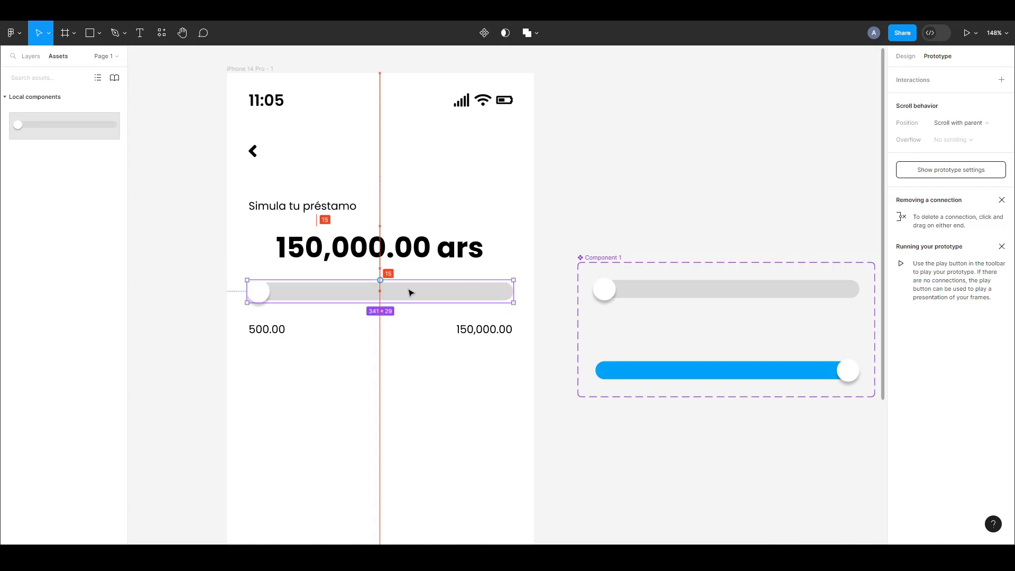
pyautogui.click(612, 145)
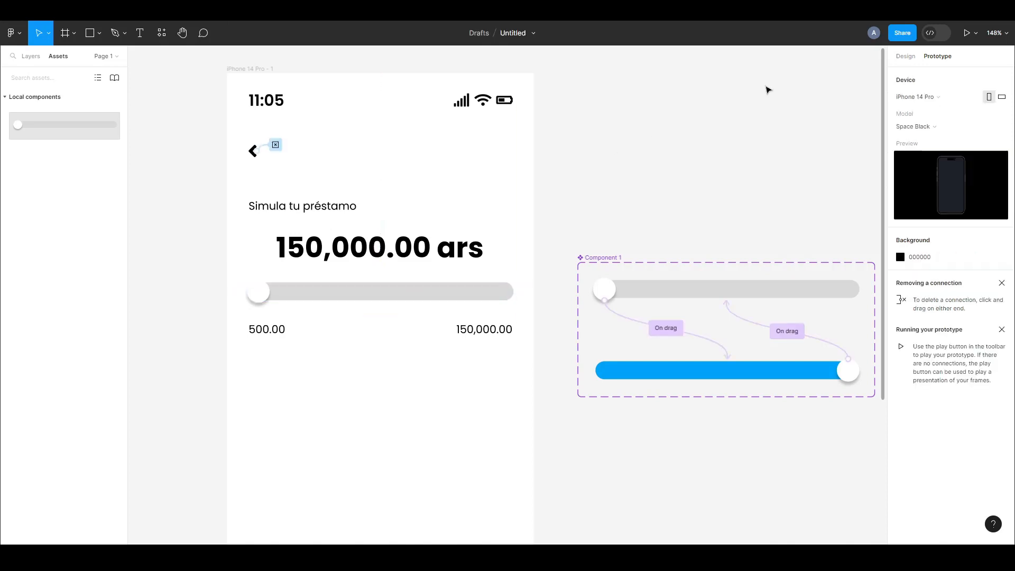
# Run the prototype and test sliding the circle along the bar to its far end and back to the start
pyautogui.click(238, 11)
pyautogui.click(339, 10)
pyautogui.click(966, 34)
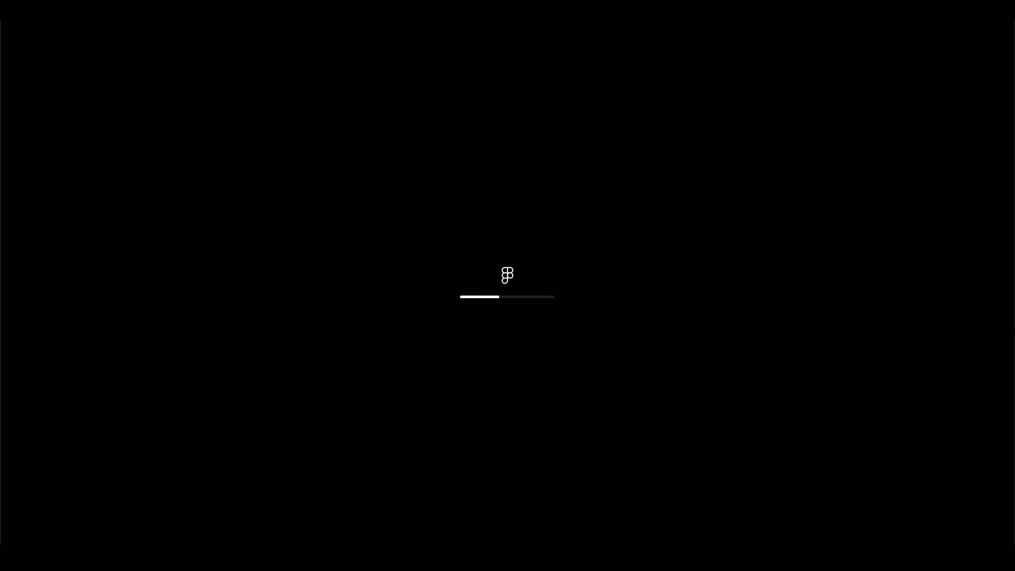
pyautogui.moveTo(429, 207); pyautogui.dragTo(493, 232)
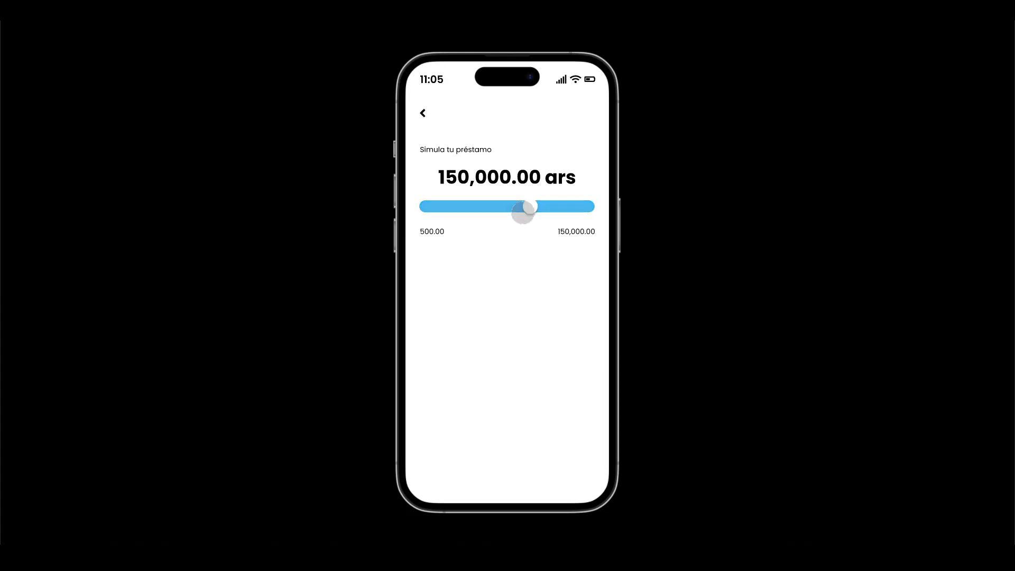
pyautogui.moveTo(421, 214)
pyautogui.mouseDown()
pyautogui.moveTo(613, 221)
pyautogui.moveTo(433, 216)
pyautogui.moveTo(587, 222)
pyautogui.moveTo(421, 219)
pyautogui.moveTo(460, 215)
pyautogui.moveTo(584, 217)
pyautogui.moveTo(418, 225)
pyautogui.moveTo(601, 227)
pyautogui.moveTo(583, 212)
pyautogui.moveTo(406, 211)
pyautogui.moveTo(426, 222)
pyautogui.mouseUp()
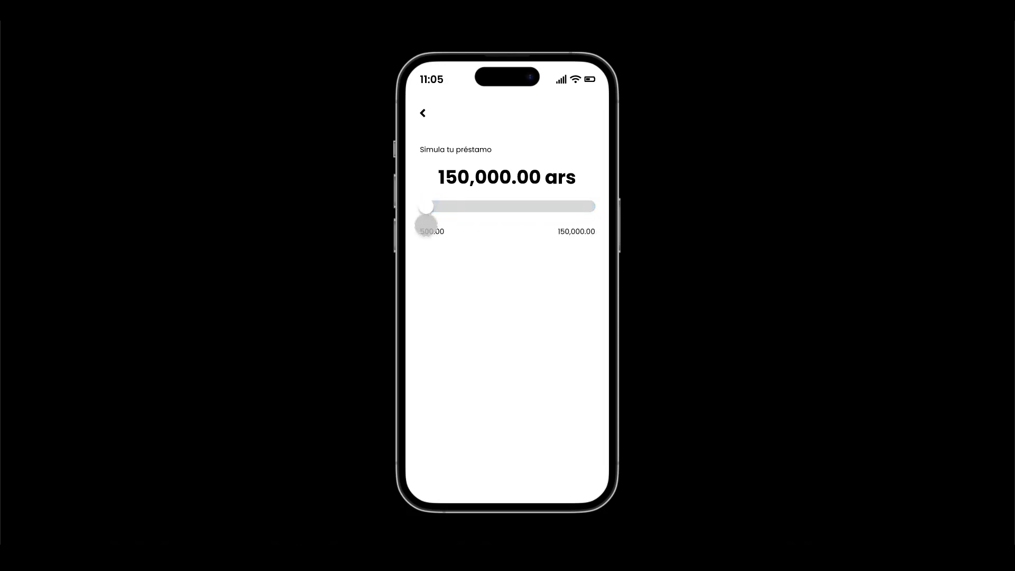